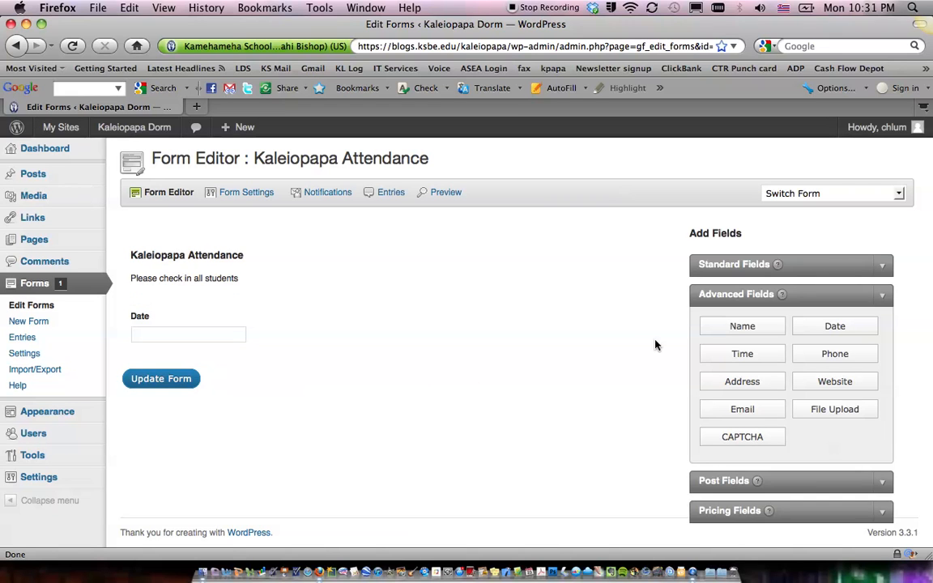
Add a Drop Down field below the Date field and open it for editing.
{"action": "left_click", "coordinate": [731, 269]}
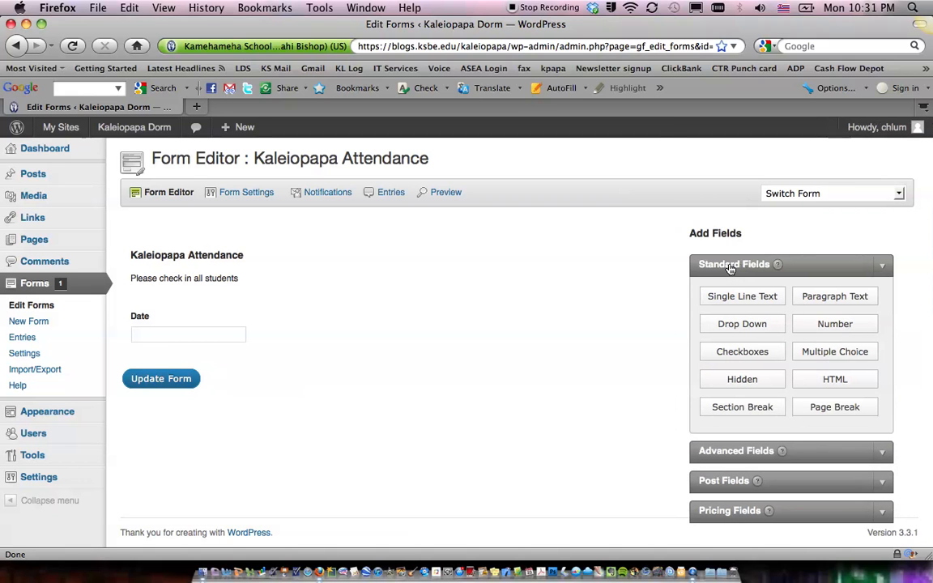
{"action": "left_click", "coordinate": [742, 326]}
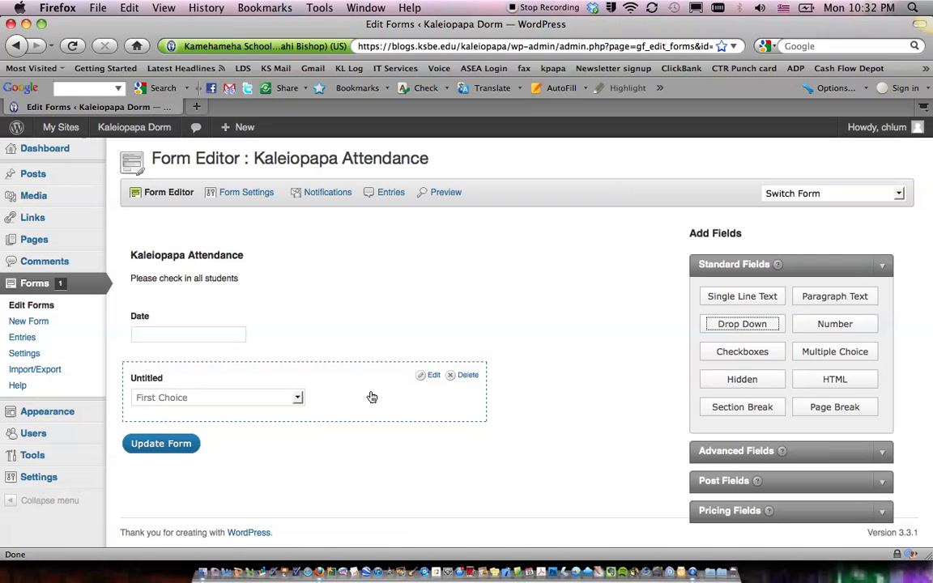
{"action": "mouse_move", "coordinate": [372, 396]}
{"action": "left_mouse_down"}
{"action": "mouse_move", "coordinate": [371, 319]}
{"action": "mouse_move", "coordinate": [372, 404]}
{"action": "left_mouse_up"}
{"action": "left_click", "coordinate": [432, 379]}
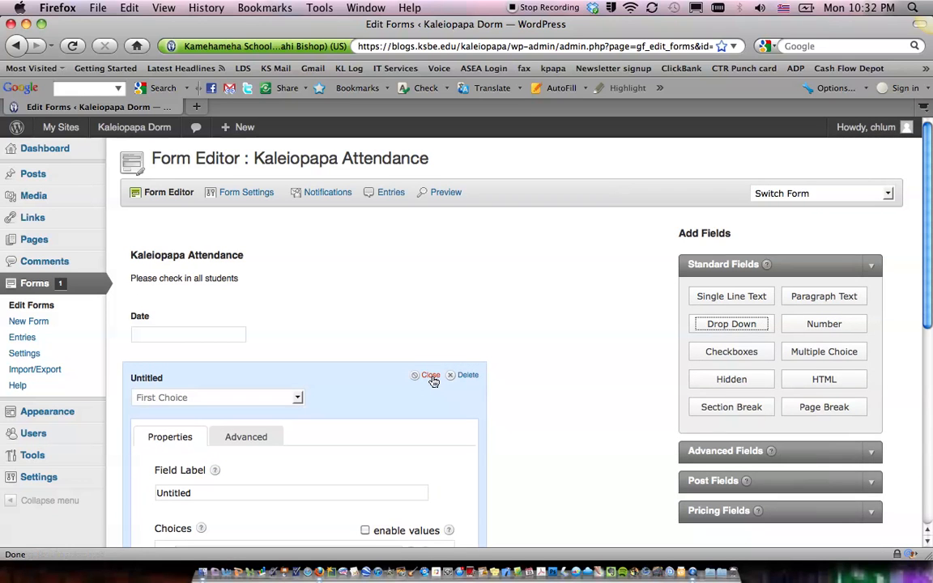
Set the dropdown's field label to "Type of check-in".
{"action": "left_click", "coordinate": [208, 491]}
{"action": "left_click_drag", "start_coordinate": [208, 492], "coordinate": [147, 495]}
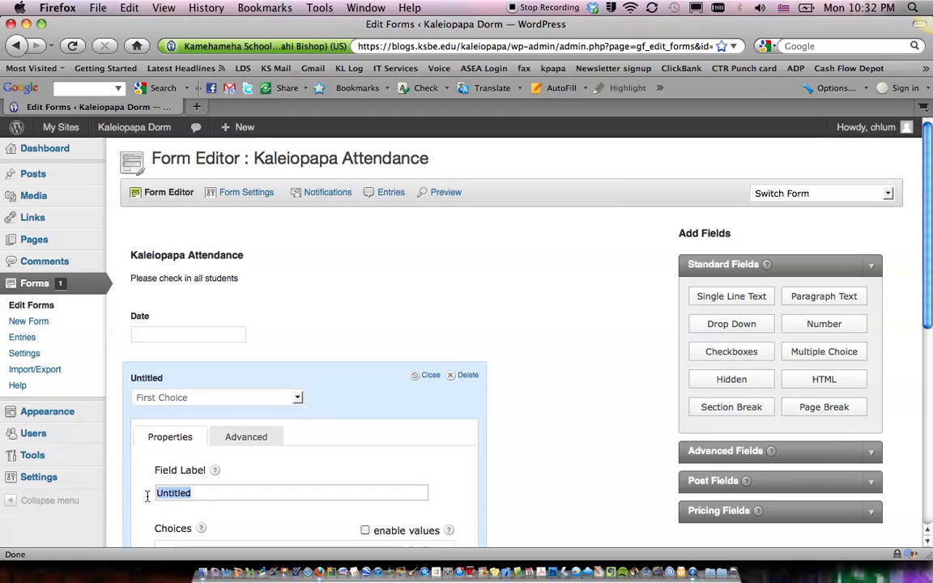
{"action": "type", "text": "Type of check-in"}
Replace the dropdown's three choices with Breakfast, 4:30 and 10:00.
{"action": "scroll", "coordinate": [226, 517], "scroll_direction": "down", "scroll_amount": 5}
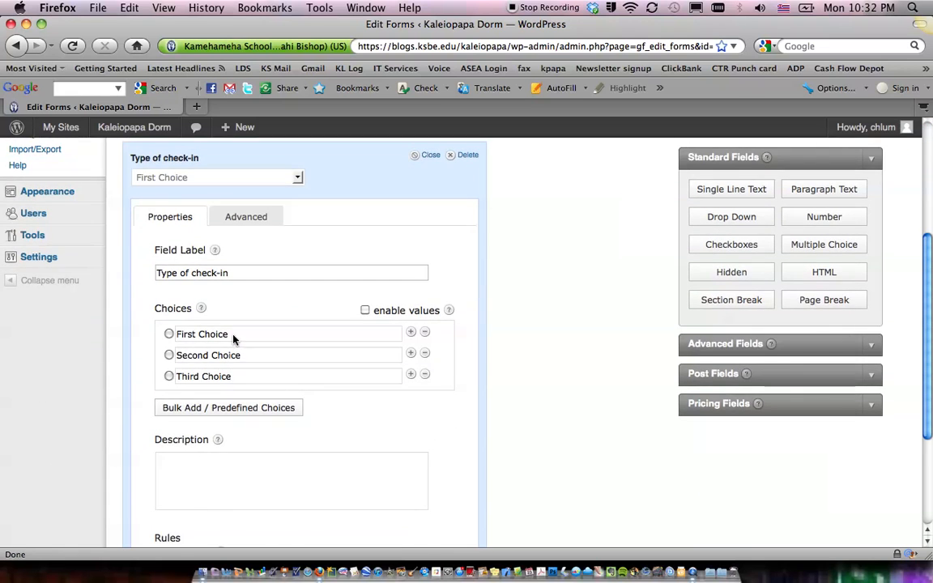
{"action": "left_click_drag", "start_coordinate": [231, 334], "coordinate": [174, 334]}
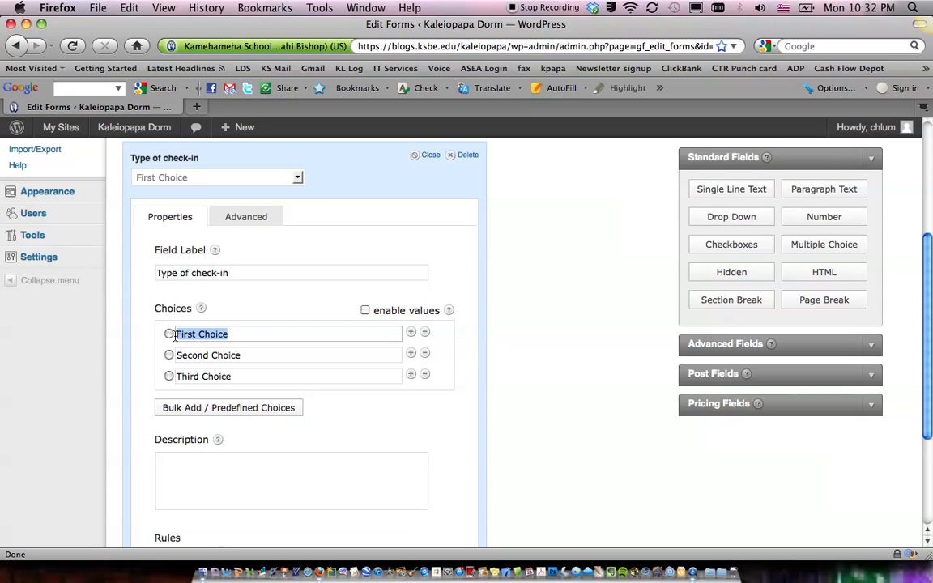
{"action": "type", "text": "Bre"}
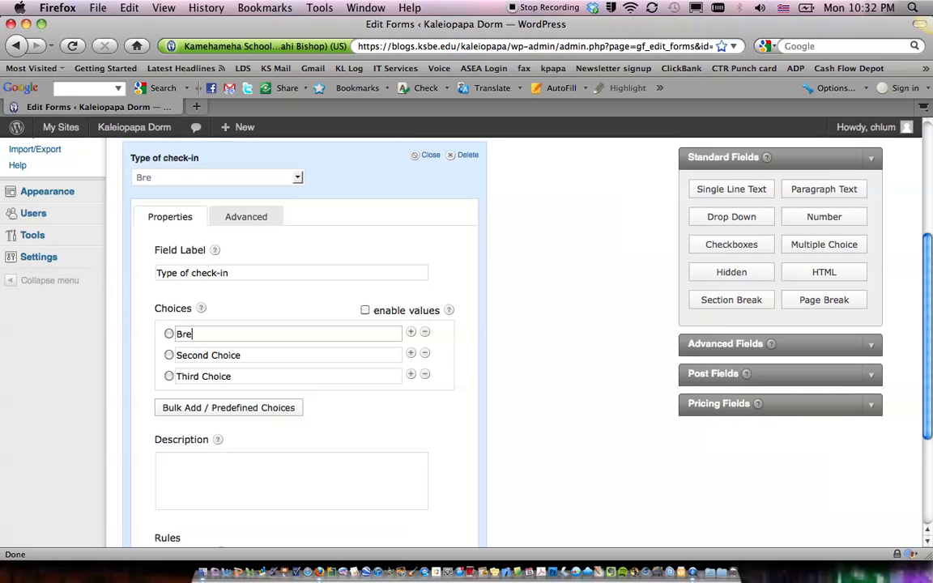
{"action": "type", "text": "akfast"}
{"action": "left_click", "coordinate": [195, 355]}
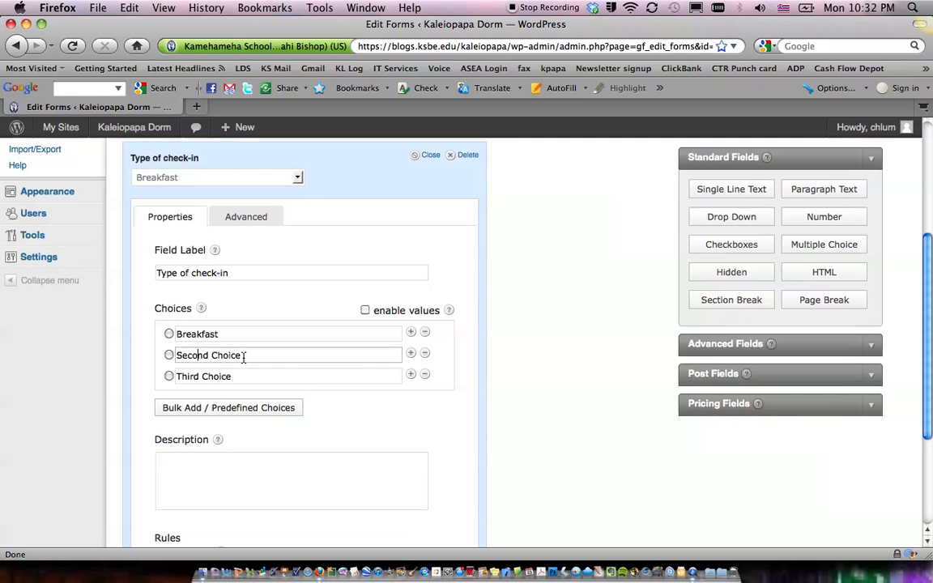
{"action": "left_click_drag", "start_coordinate": [240, 356], "coordinate": [165, 356]}
{"action": "type", "text": "4:30"}
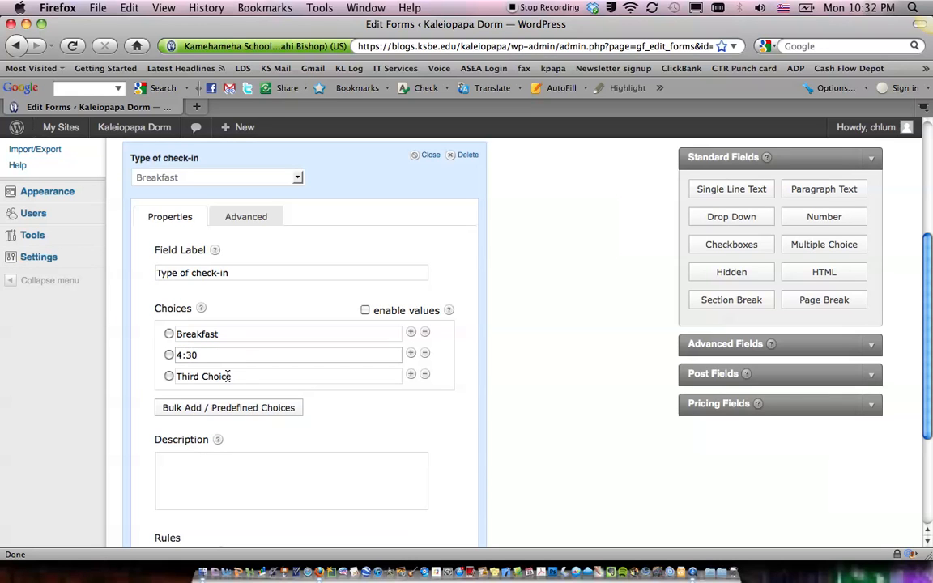
{"action": "left_click_drag", "start_coordinate": [238, 376], "coordinate": [167, 375]}
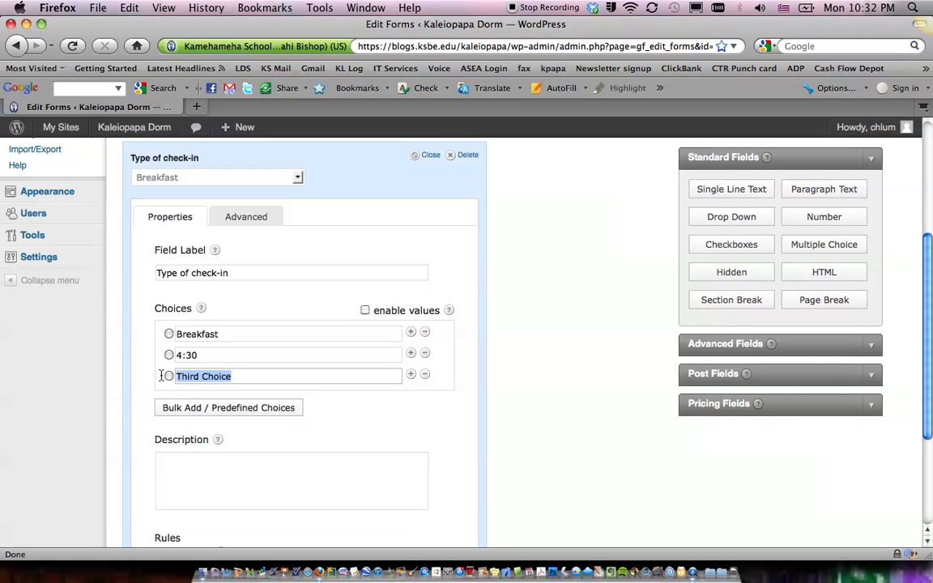
{"action": "type", "text": "10"}
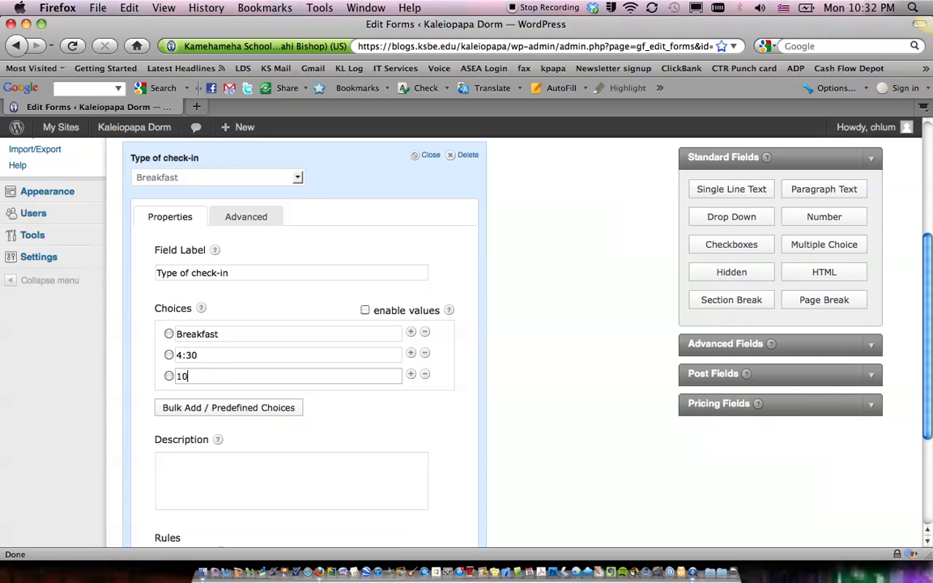
{"action": "type", "text": ":00"}
Make the Type of check-in field required, close its settings and update the form.
{"action": "scroll", "coordinate": [286, 357], "scroll_direction": "down", "scroll_amount": 1}
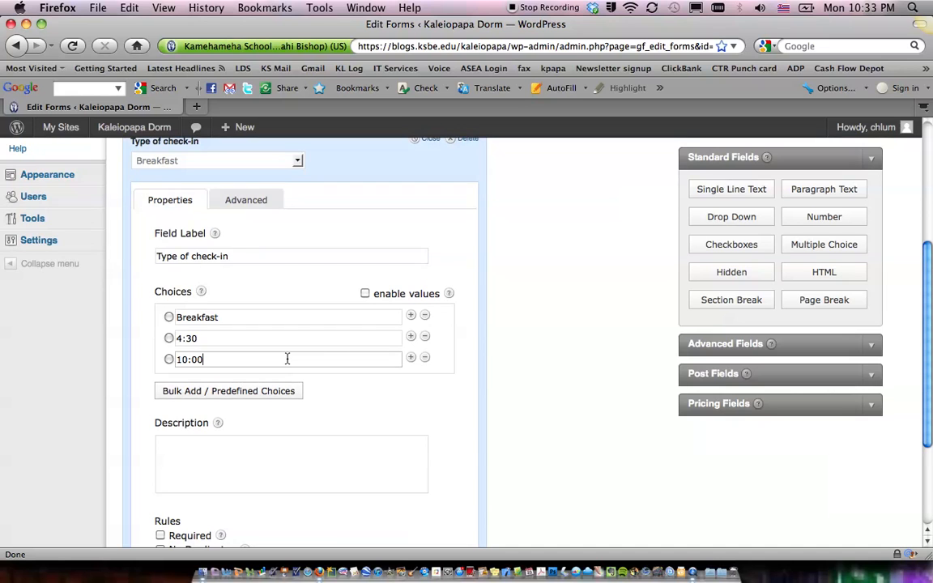
{"action": "scroll", "coordinate": [287, 360], "scroll_direction": "down", "scroll_amount": 5}
{"action": "left_click", "coordinate": [161, 416]}
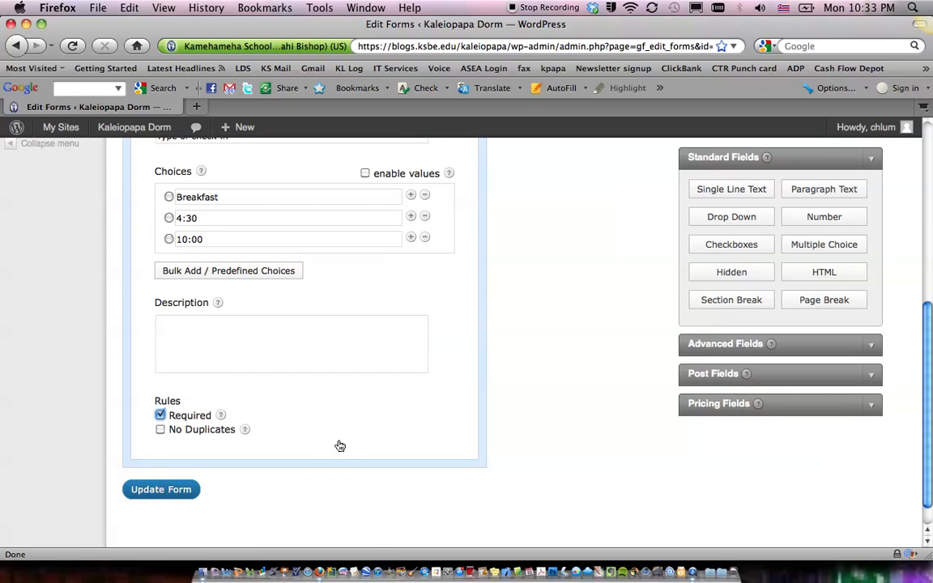
{"action": "scroll", "coordinate": [338, 444], "scroll_direction": "up", "scroll_amount": 8}
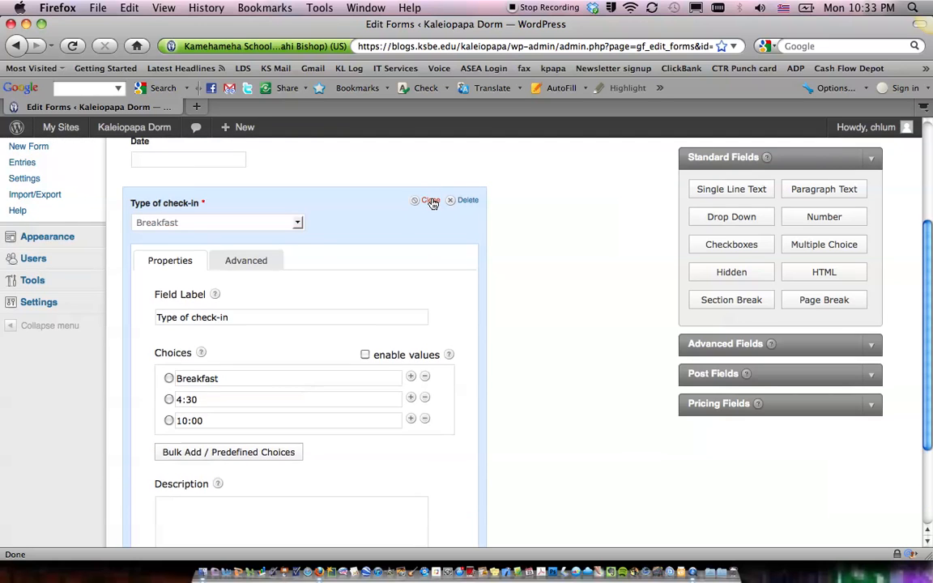
{"action": "left_click", "coordinate": [433, 202]}
{"action": "left_click", "coordinate": [177, 448]}
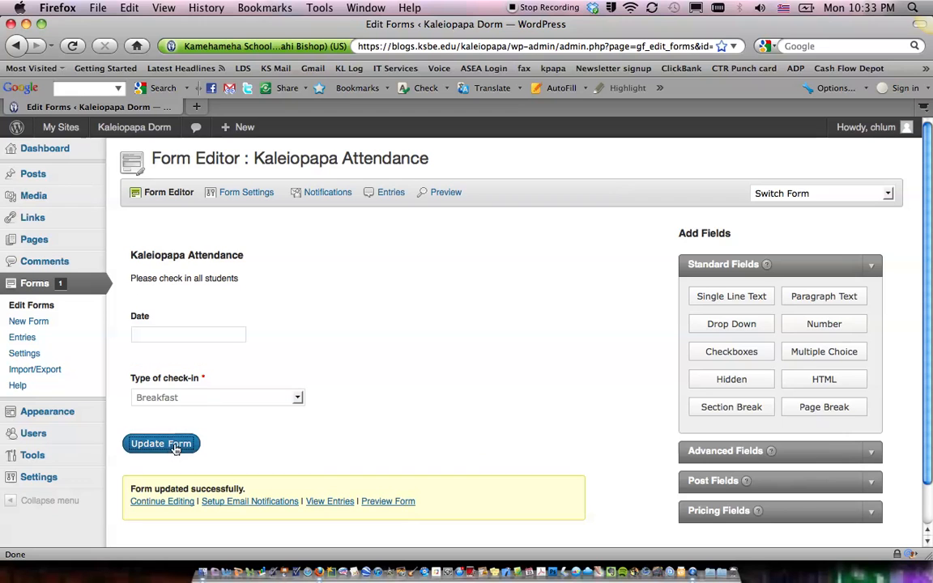
Preview the form by picking a date and the 10:00 check-in type, then close the preview window.
{"action": "left_click", "coordinate": [398, 502]}
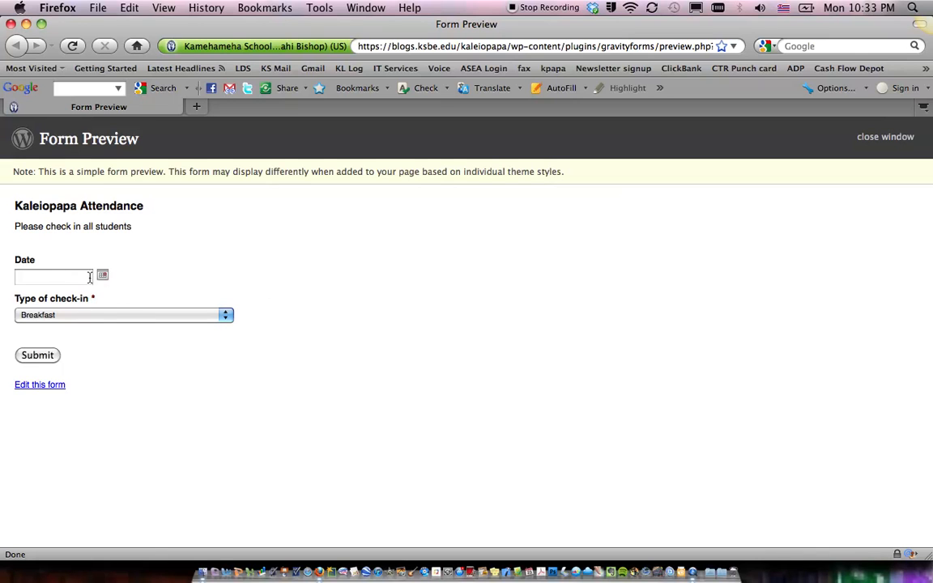
{"action": "left_click", "coordinate": [102, 276]}
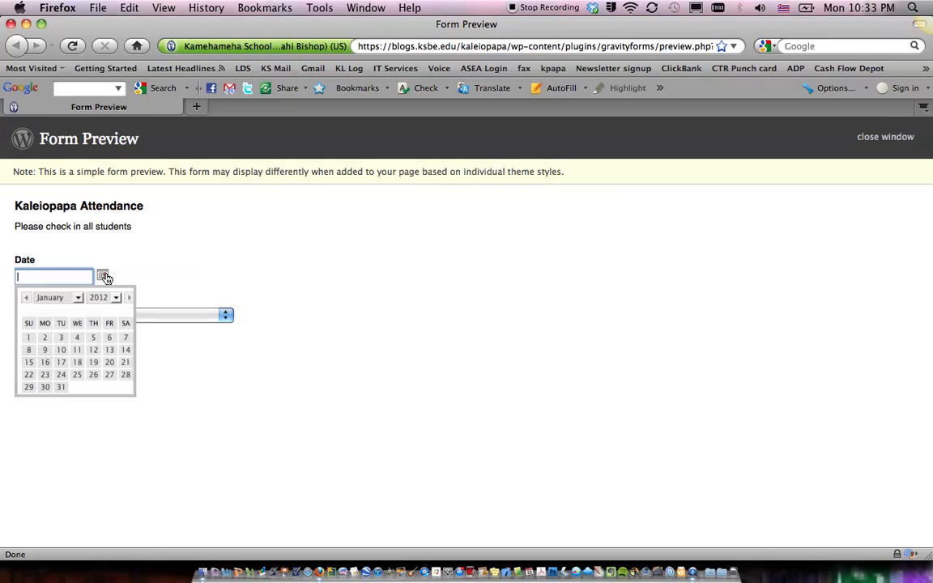
{"action": "left_click", "coordinate": [44, 375]}
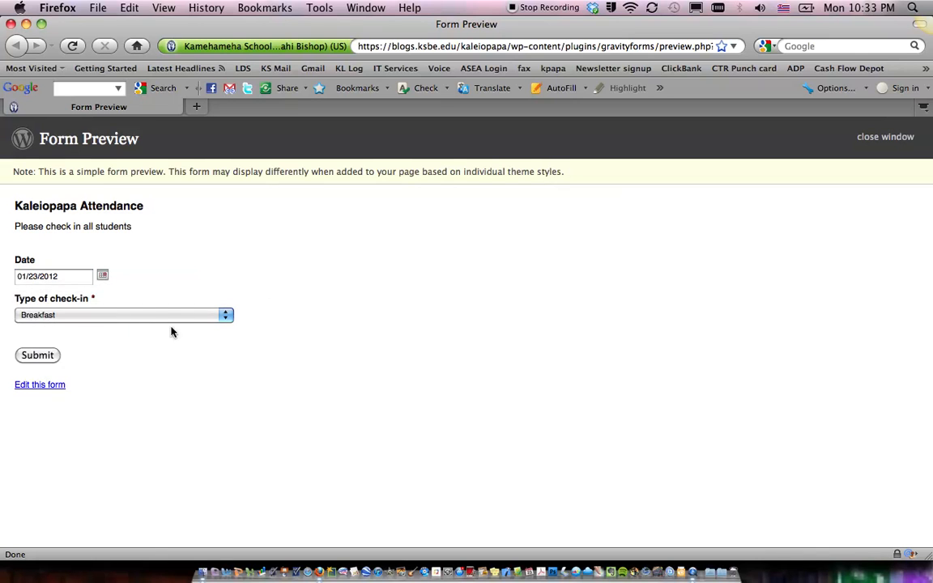
{"action": "left_click", "coordinate": [102, 314]}
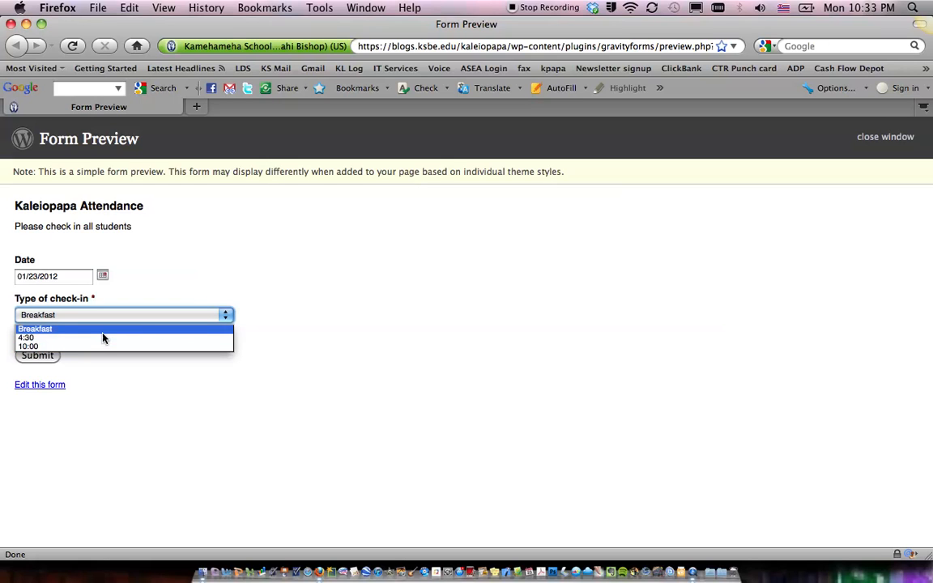
{"action": "left_click", "coordinate": [93, 346]}
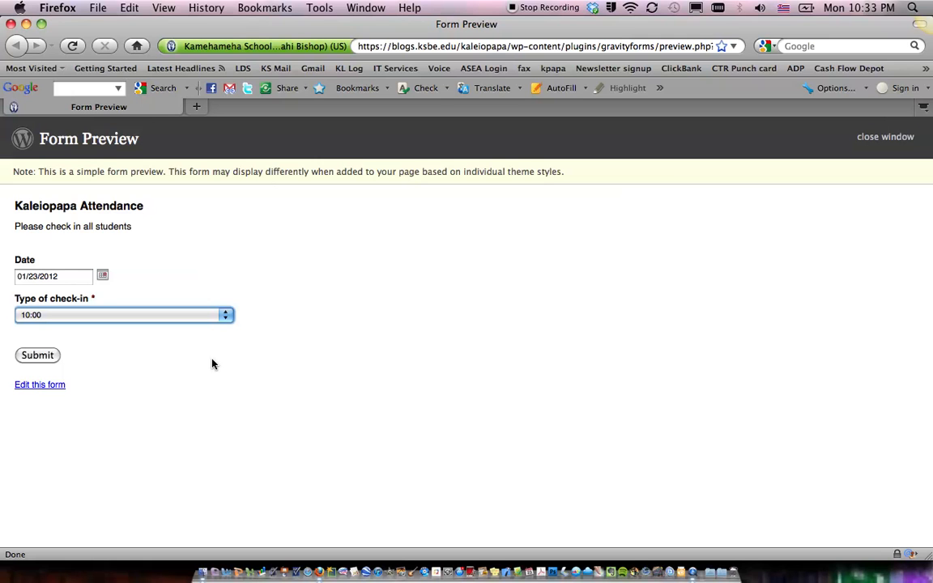
{"action": "left_click", "coordinate": [10, 24]}
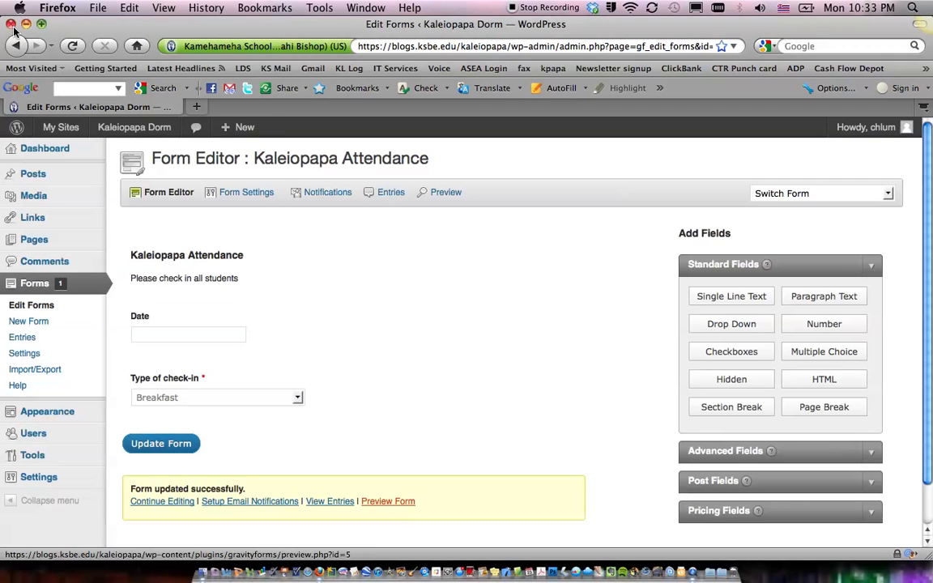
Open the form's notifications and switch the administrator's Send To Email option to Routing.
{"action": "mouse_move", "coordinate": [437, 374]}
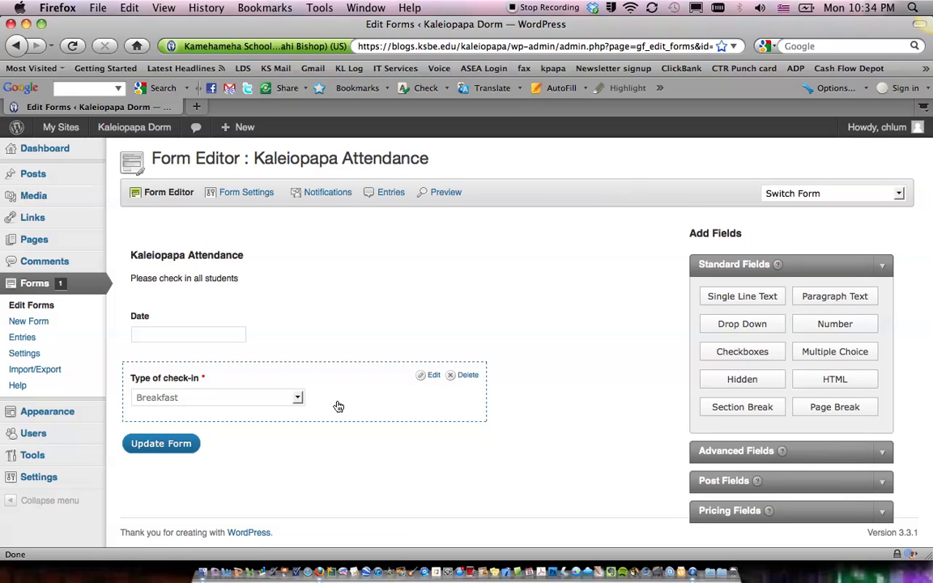
{"action": "left_click", "coordinate": [324, 199]}
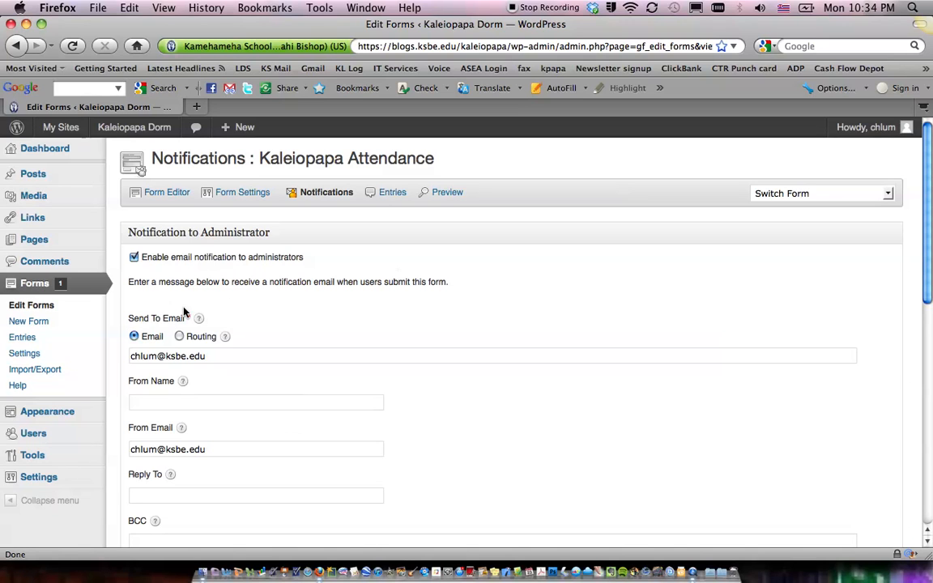
{"action": "scroll", "coordinate": [221, 340], "scroll_direction": "down", "scroll_amount": 3}
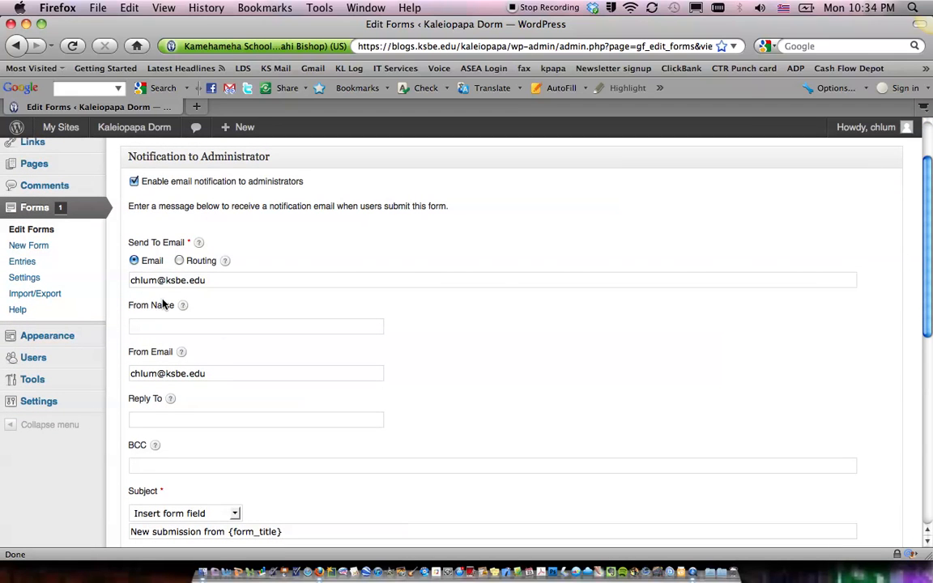
{"action": "left_click", "coordinate": [179, 261]}
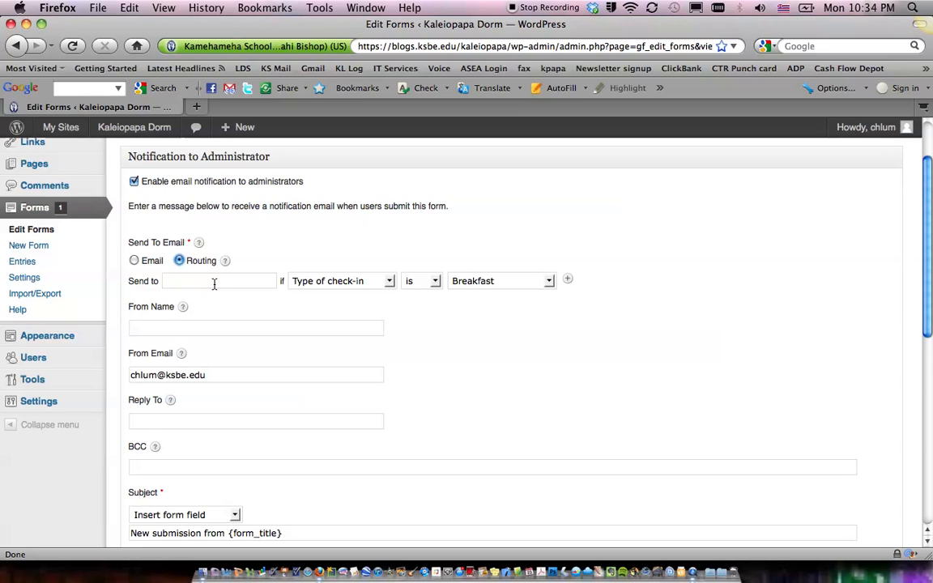
Route notifications to a staff e-mail address when Type of check-in is 4:30.
{"action": "left_click", "coordinate": [213, 283]}
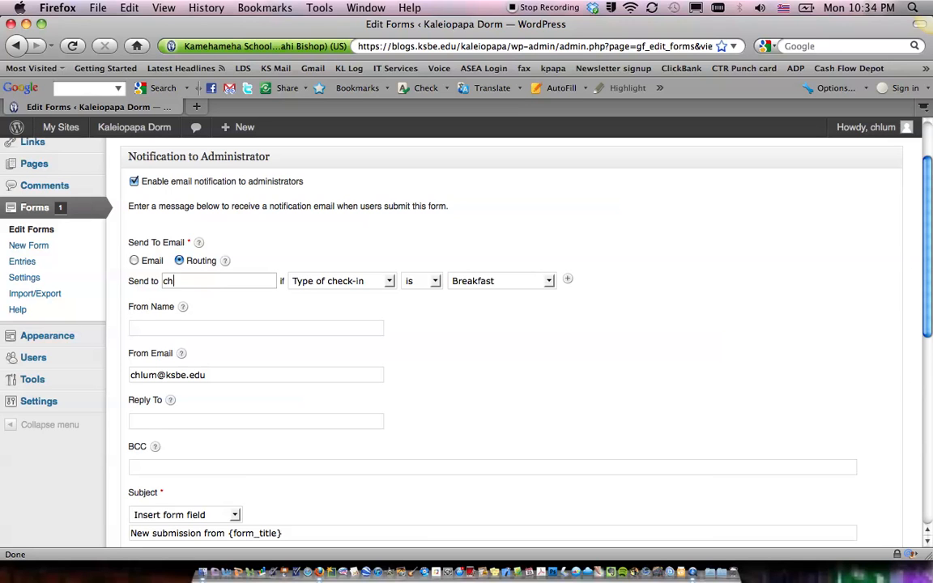
{"action": "left_click", "coordinate": [475, 285]}
{"action": "left_click", "coordinate": [474, 314]}
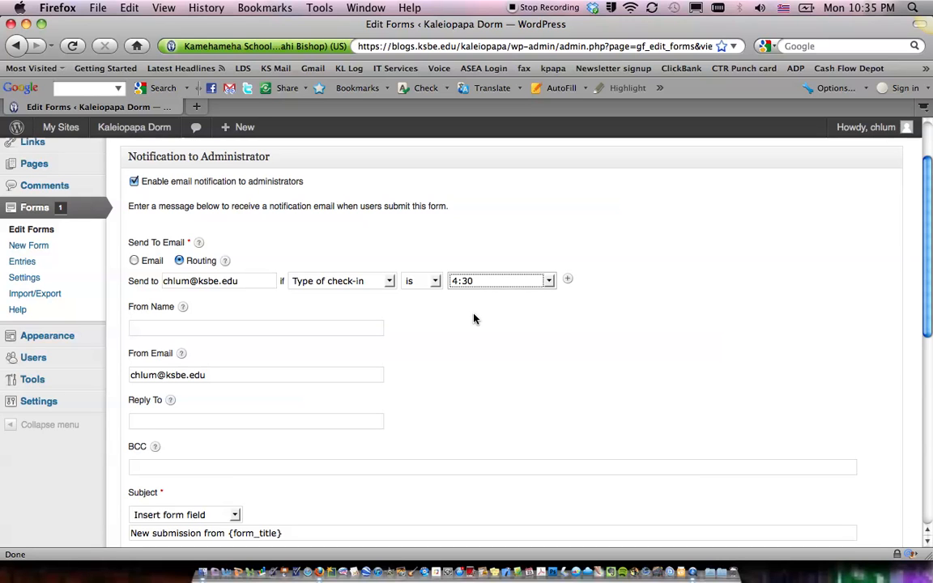
Add a second routing rule sending to another staff e-mail address when Type of check-in is Breakfast.
{"action": "left_click", "coordinate": [567, 279]}
{"action": "left_click", "coordinate": [193, 300]}
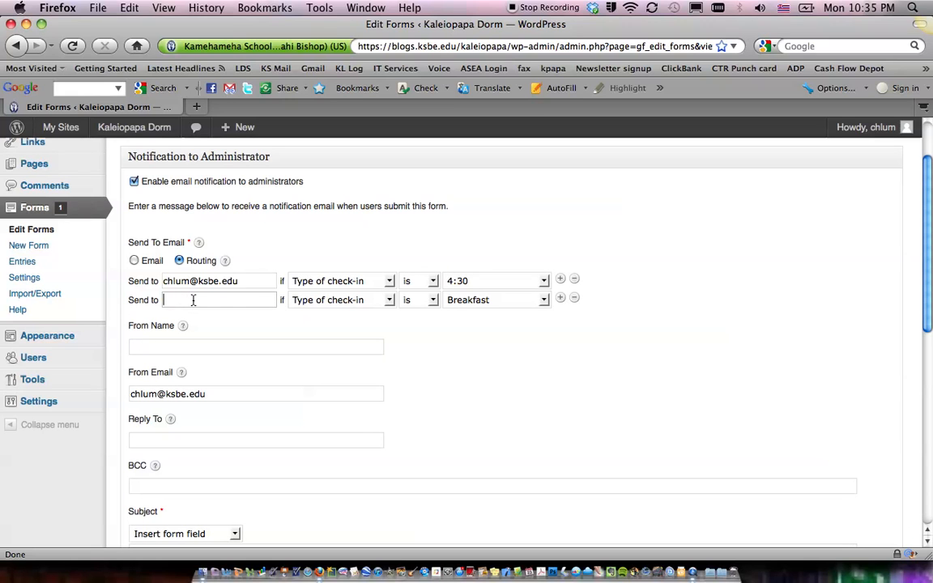
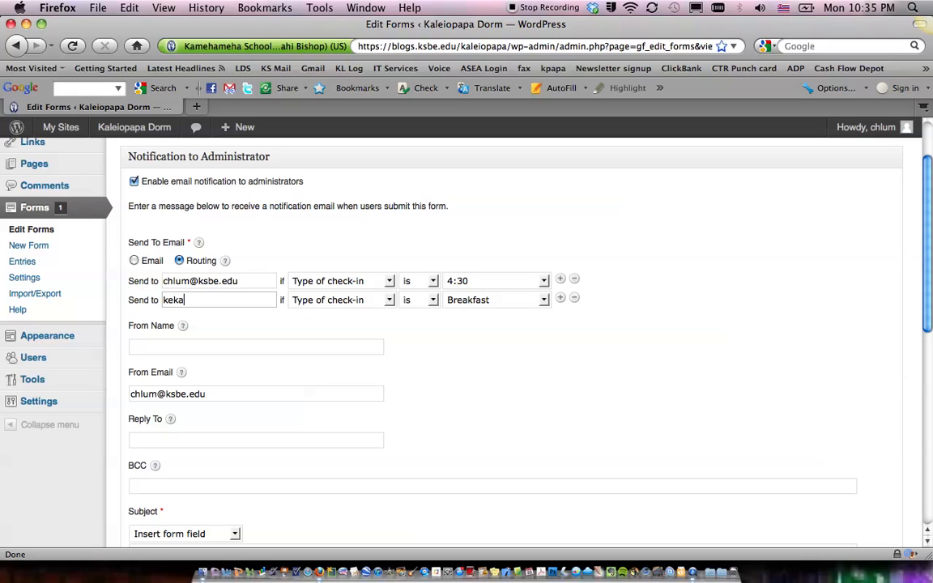
Add a third routing rule sending to a third staff e-mail address when Type of check-in is 10:00.
{"action": "left_click", "coordinate": [559, 298]}
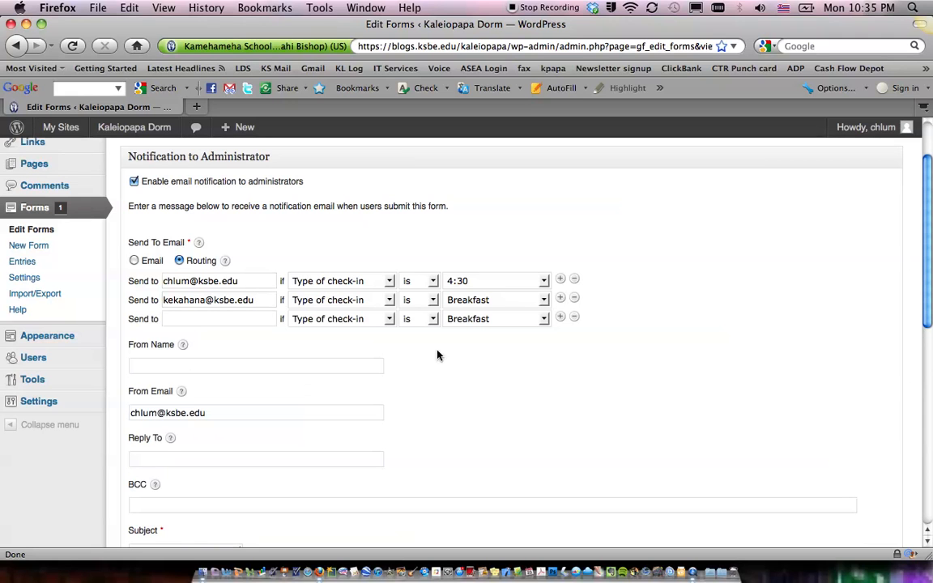
{"action": "left_click", "coordinate": [200, 319]}
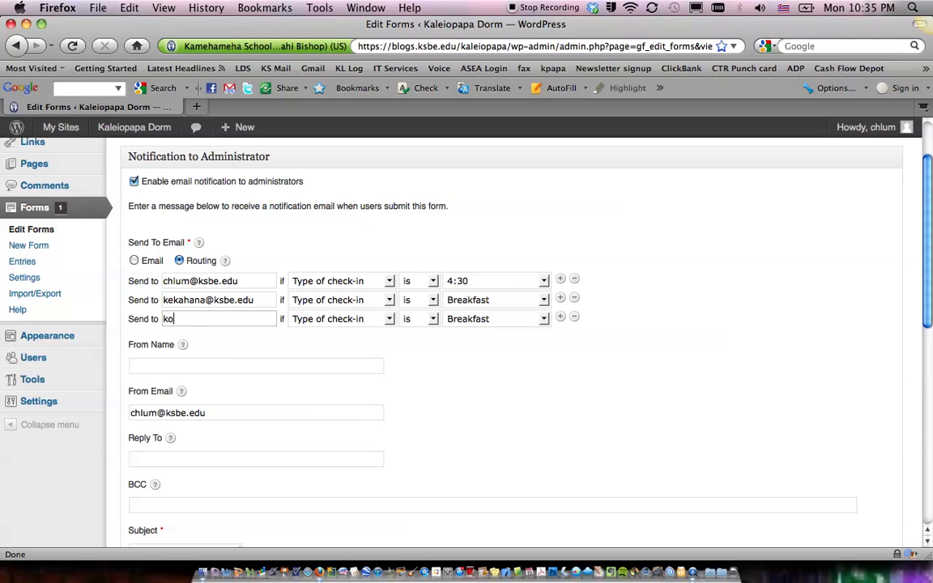
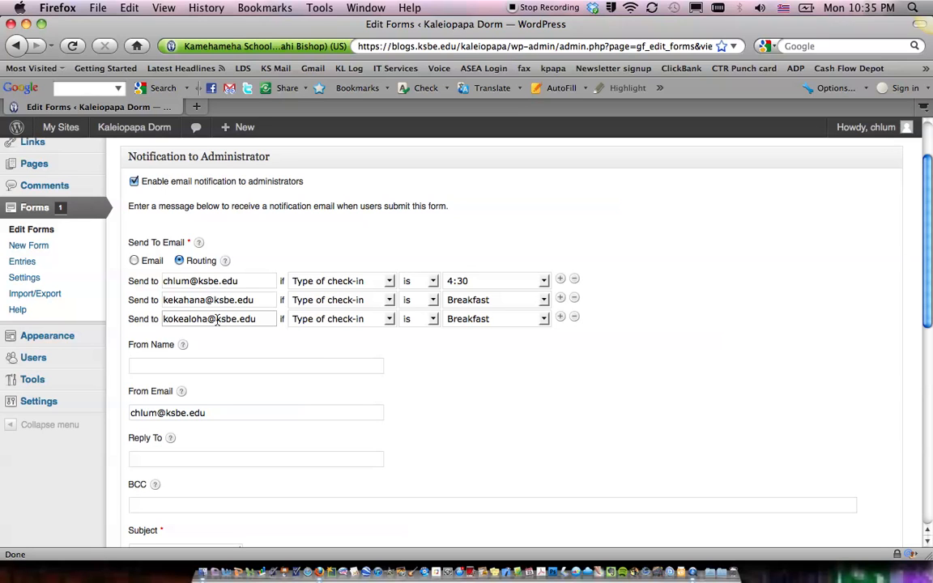
{"action": "left_click", "coordinate": [134, 260]}
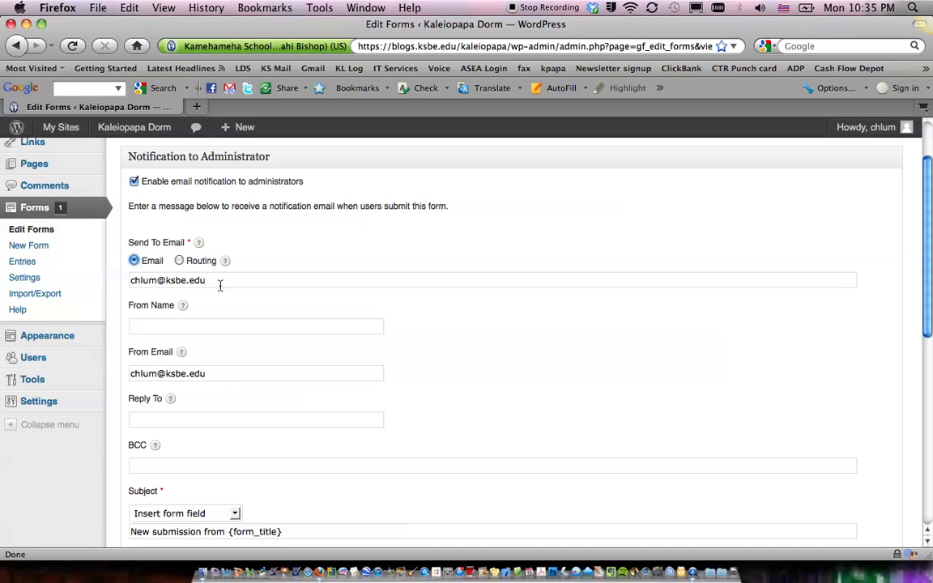
{"action": "left_click", "coordinate": [179, 260]}
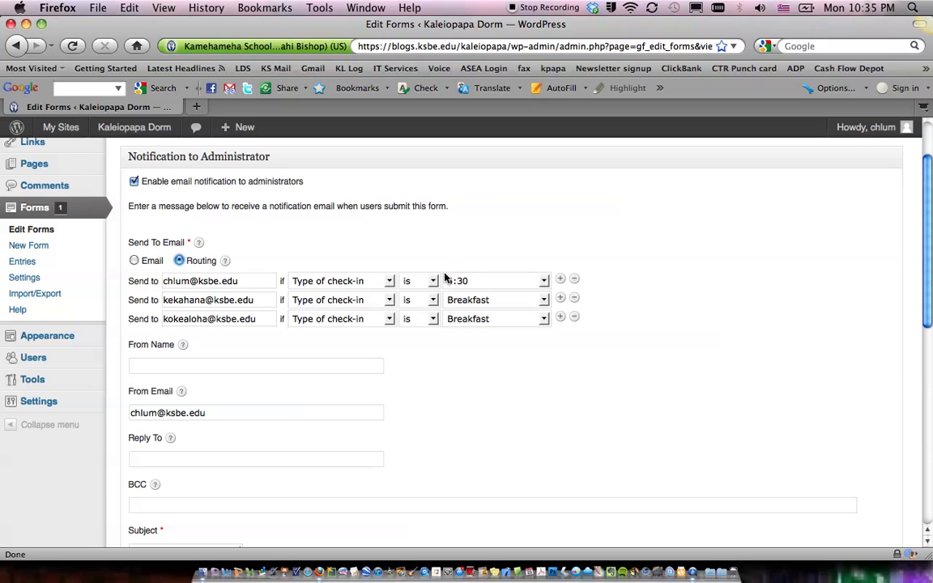
{"action": "left_click", "coordinate": [475, 321]}
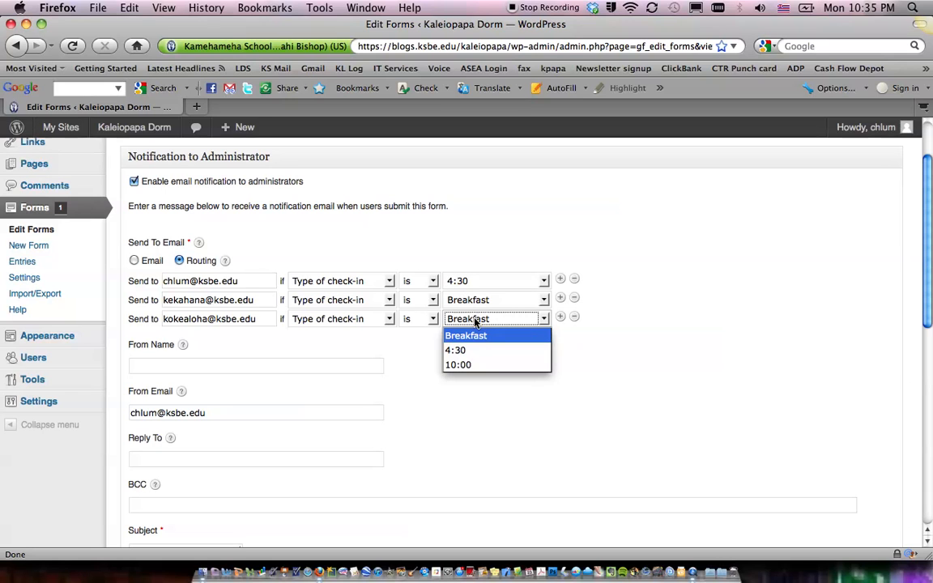
{"action": "left_click", "coordinate": [474, 365]}
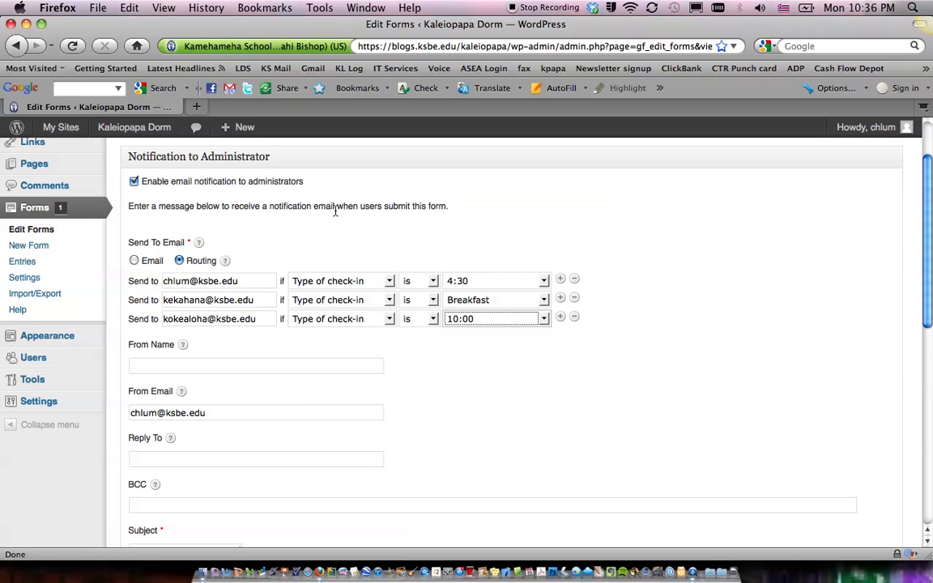
Leave the notification settings without saving and return to the Form Editor.
{"action": "scroll", "coordinate": [300, 206], "scroll_direction": "up", "scroll_amount": 3}
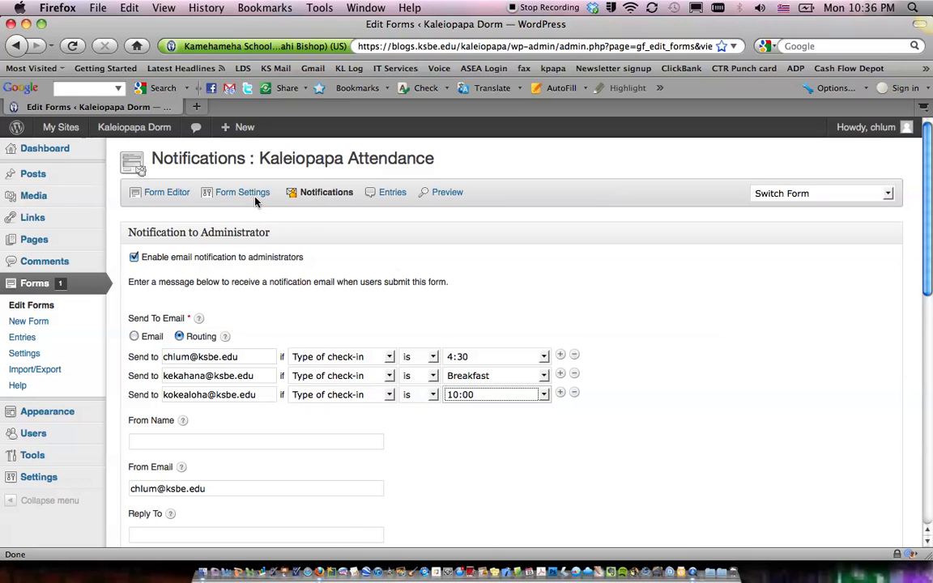
{"action": "left_click", "coordinate": [172, 194]}
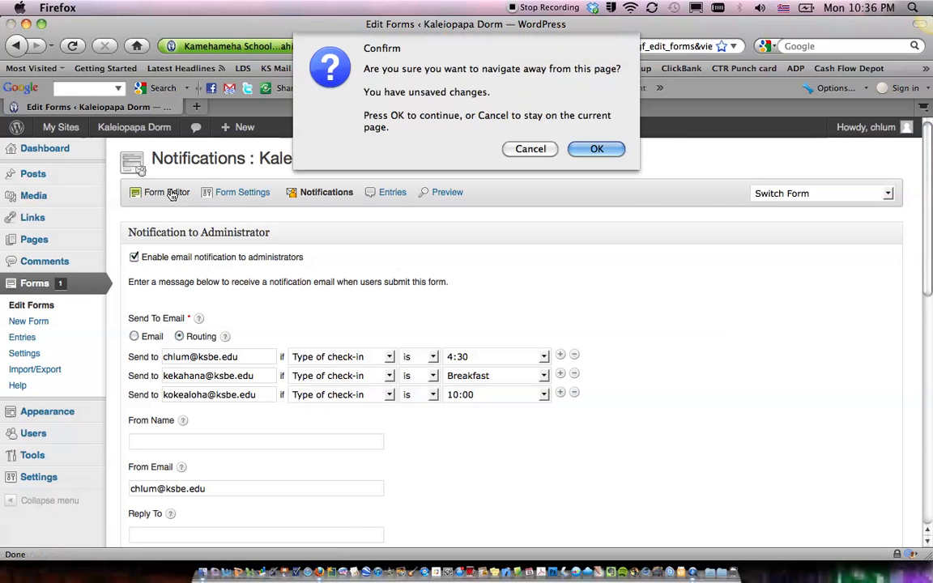
{"action": "left_click", "coordinate": [614, 149]}
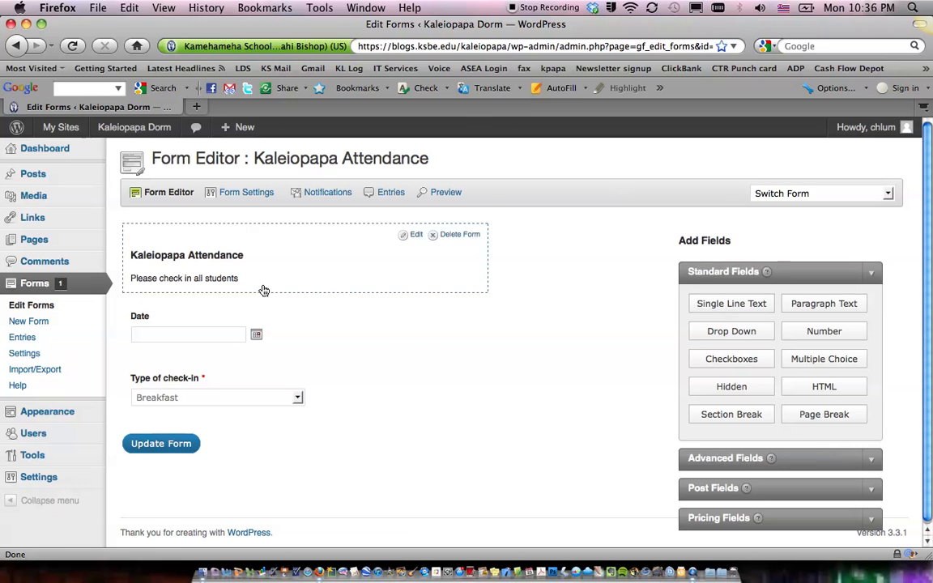
{"action": "mouse_move", "coordinate": [324, 415]}
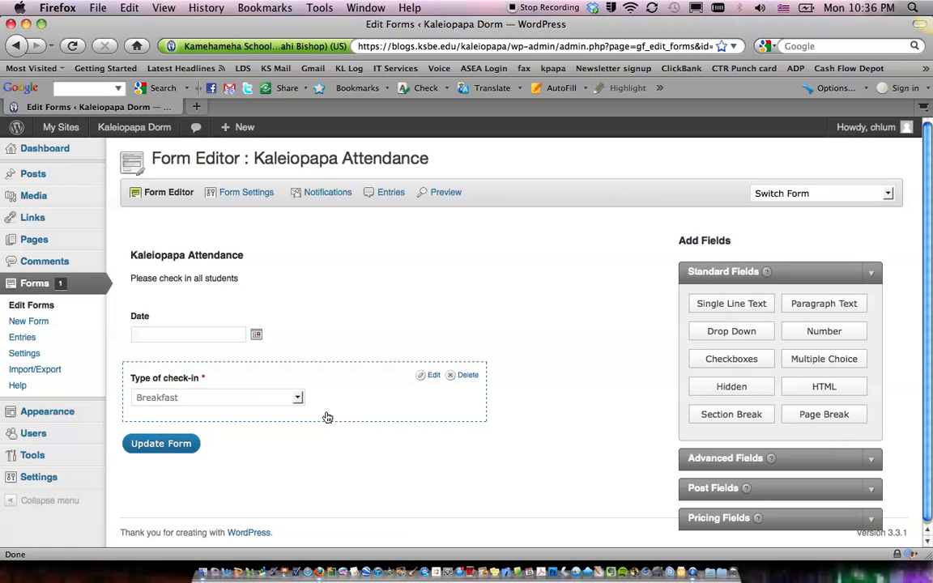